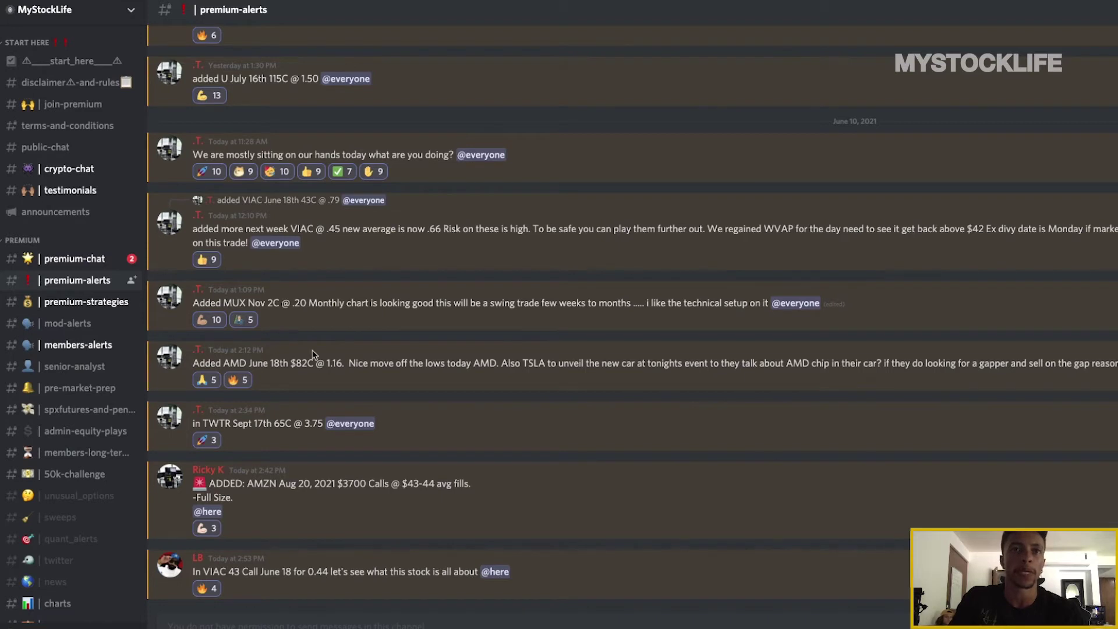
scroll(317, 355, "up", 2)
scroll(317, 356, "up", 2)
scroll(317, 356, "up", 1)
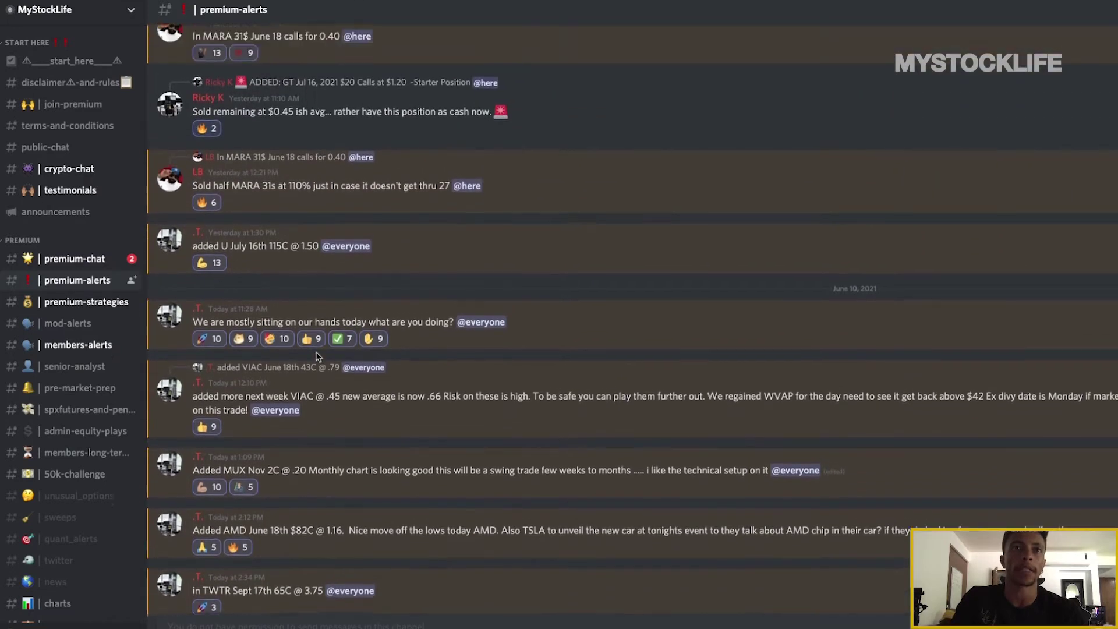
scroll(317, 356, "up", 1)
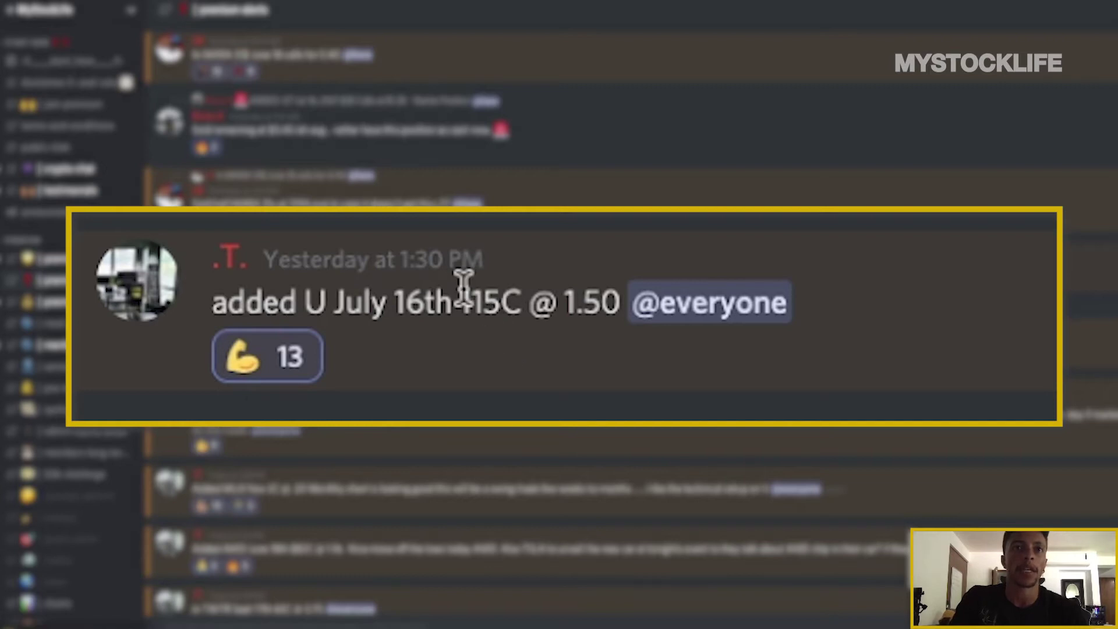
left_click_drag(460, 282, 523, 280)
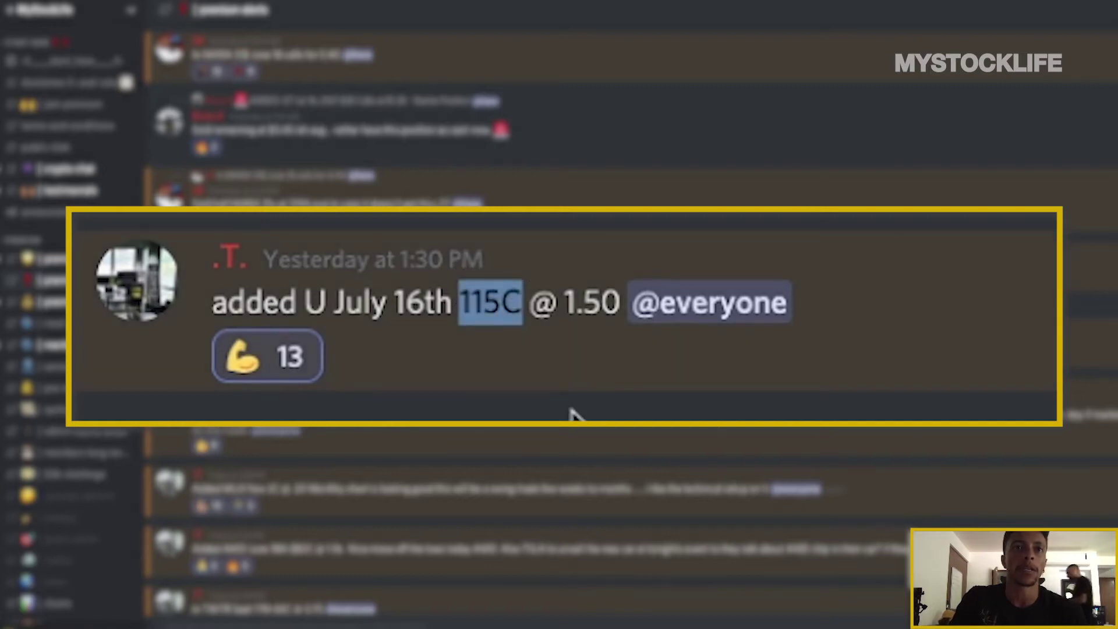
left_click(503, 344)
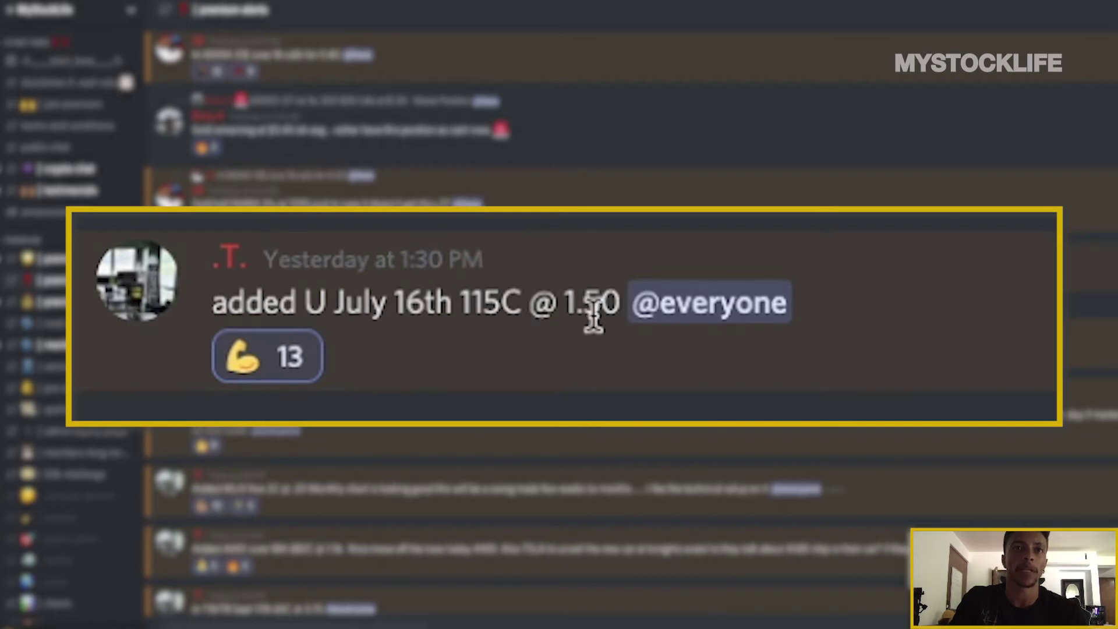
left_click_drag(572, 306, 617, 304)
left_click(612, 338)
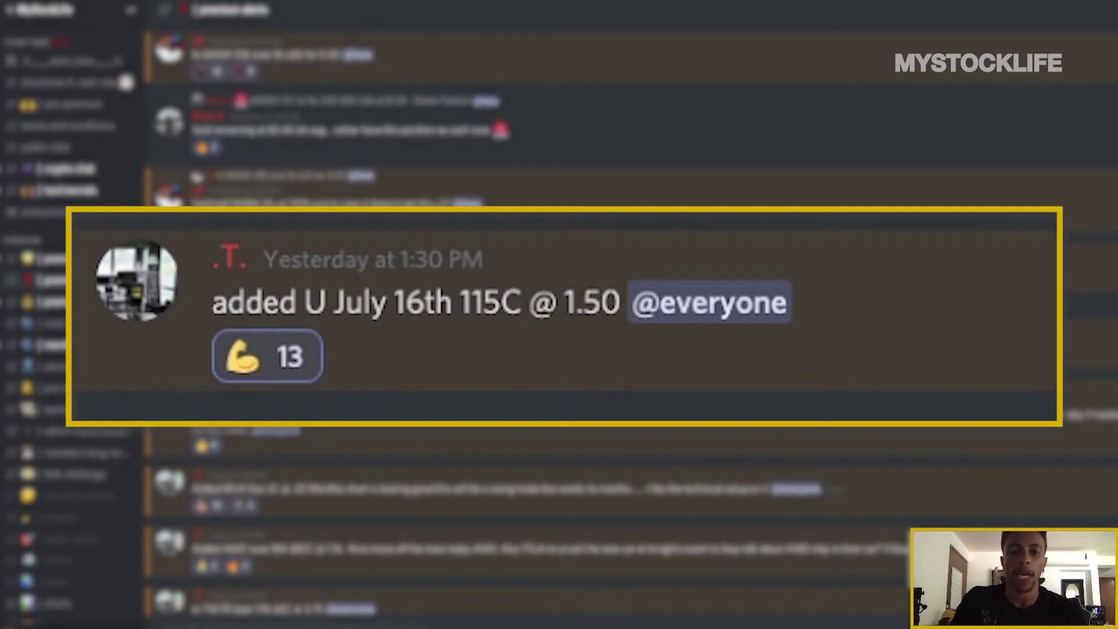
left_click_drag(563, 302, 616, 303)
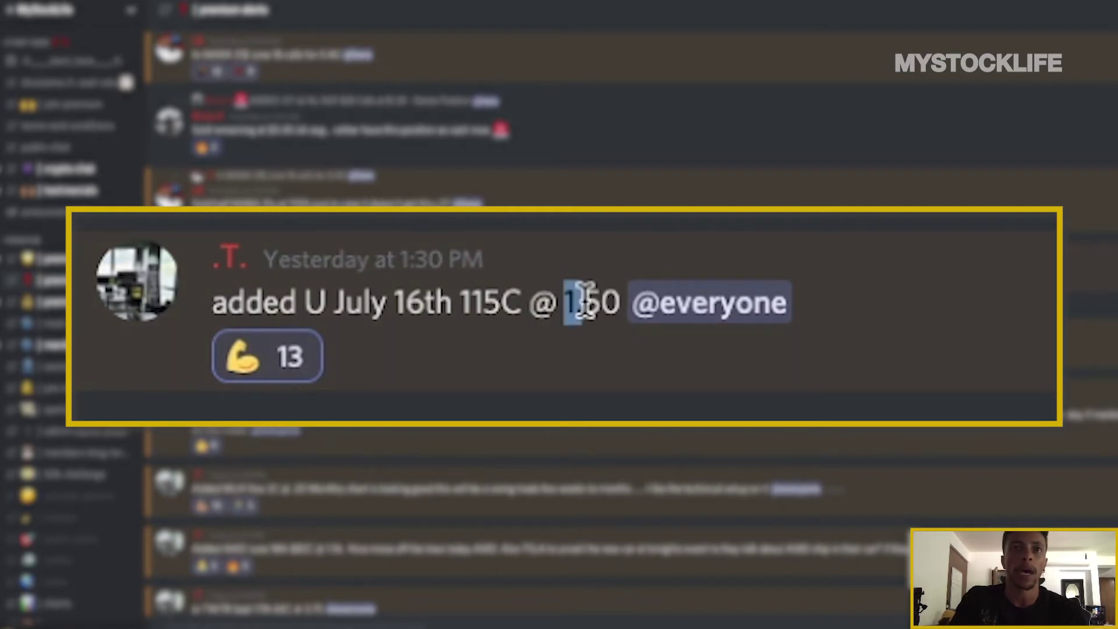
left_click(623, 387)
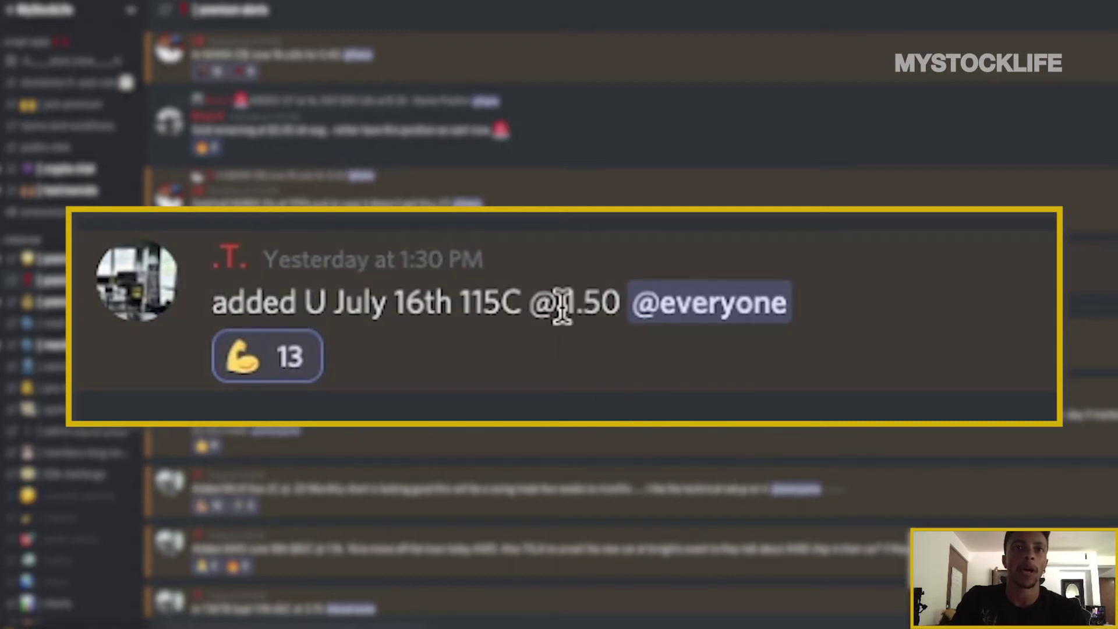
left_click_drag(562, 309, 617, 304)
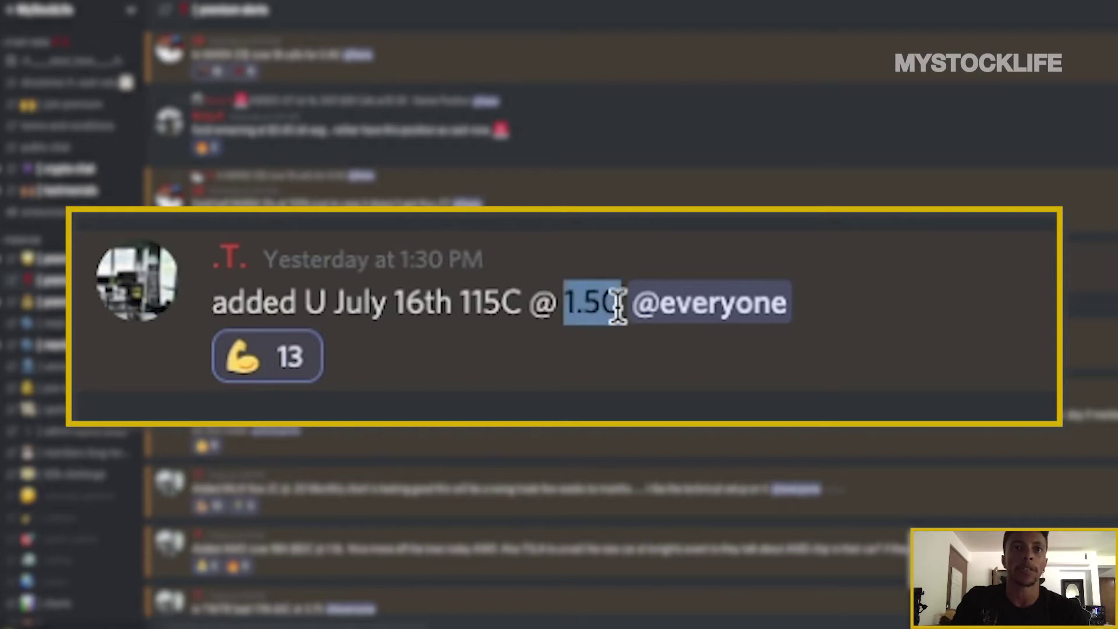
left_click(273, 470)
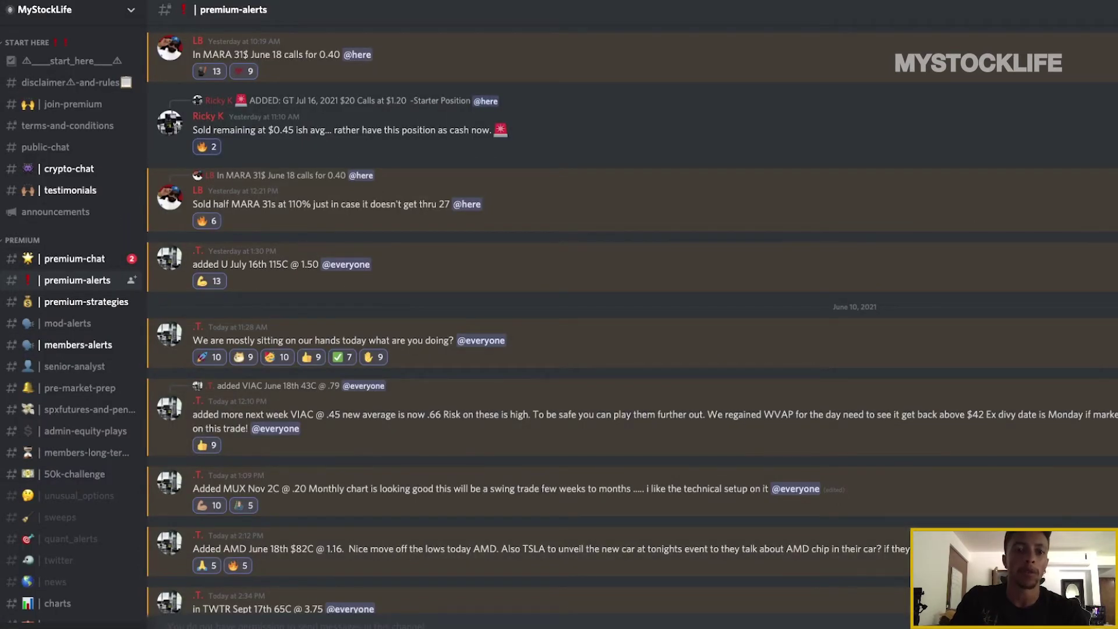
- Enter symbol U on the Trade tab to bring up Unity's 100.81 quote and option expirations
key("alt+Tab")
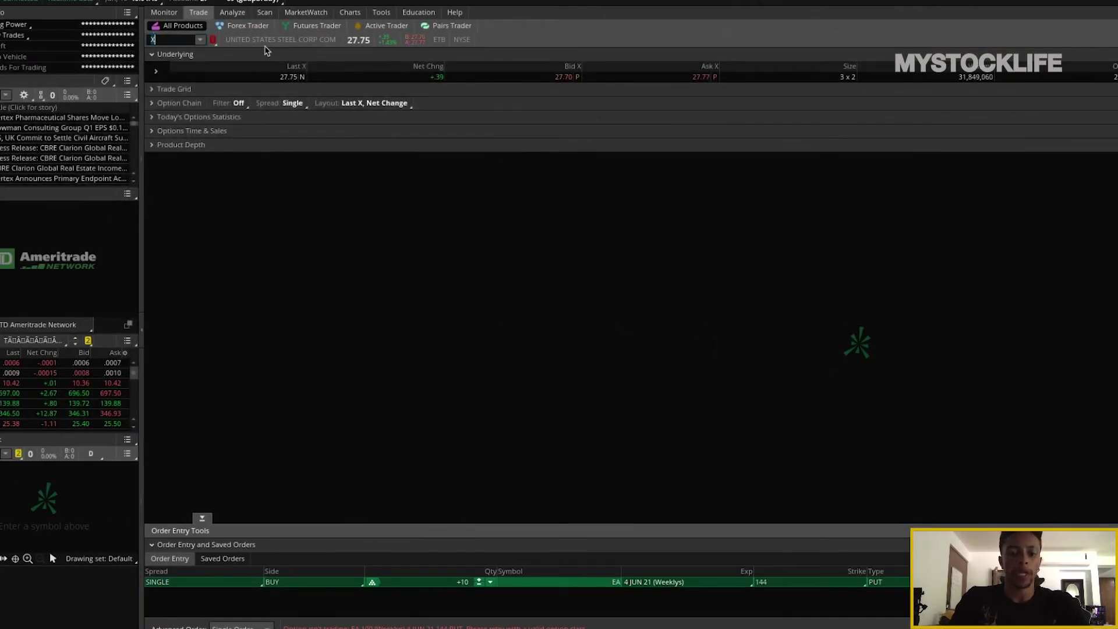
type("U")
key("Return")
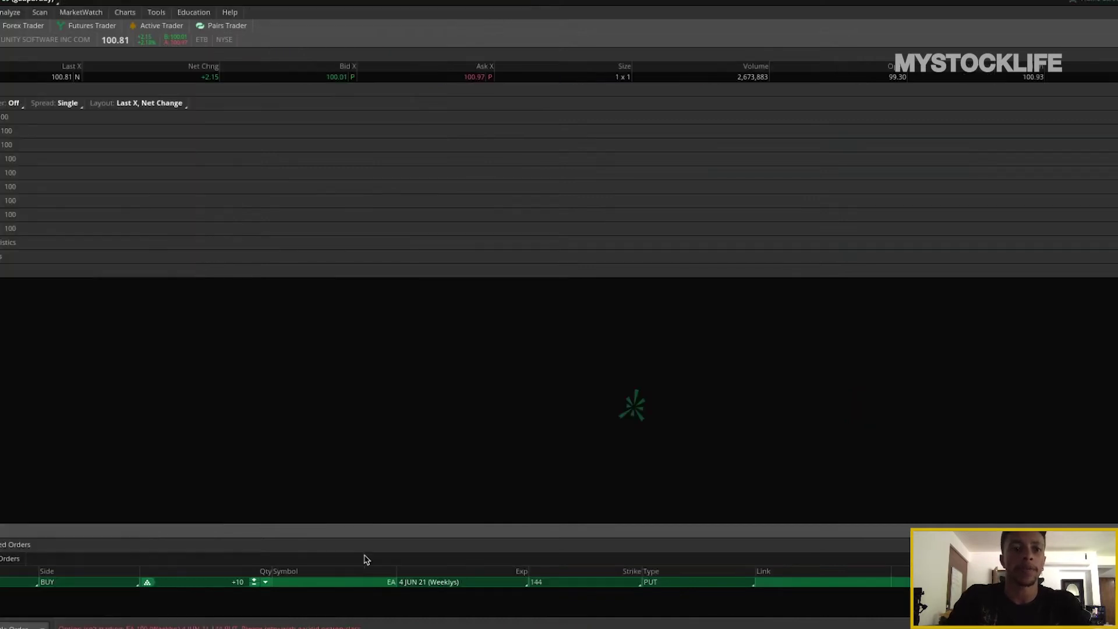
key("alt+Tab")
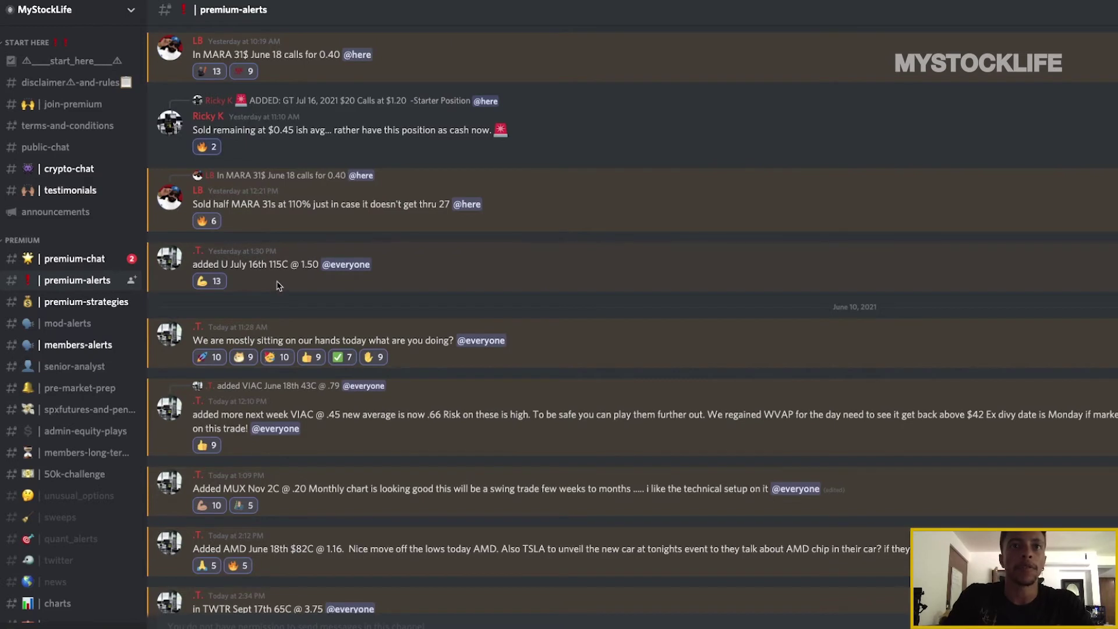
key("ctrl+Left")
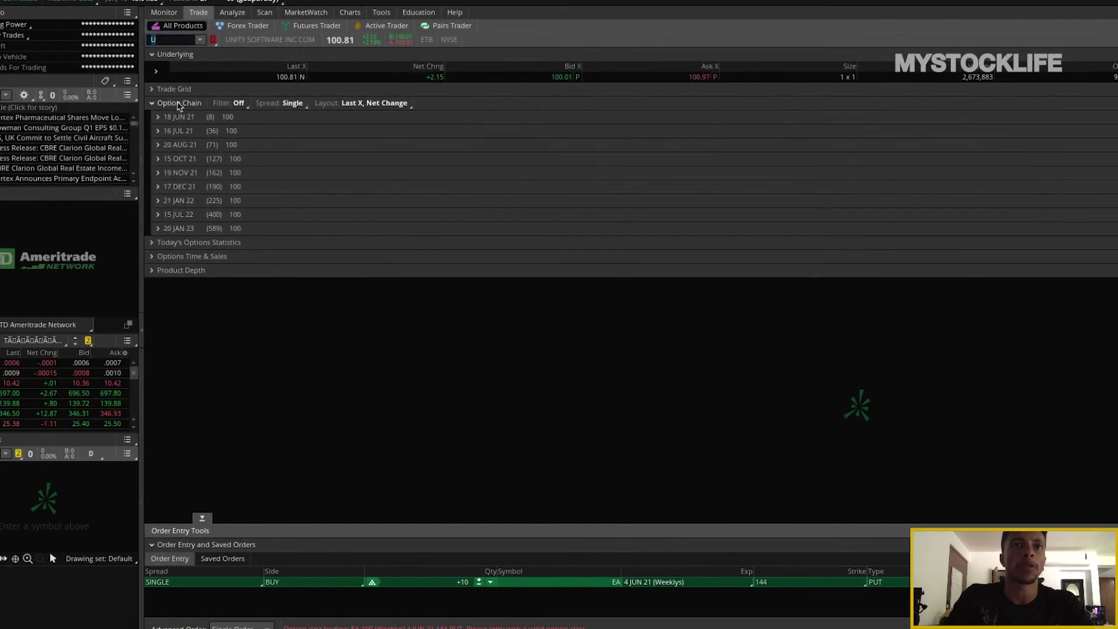
- Expand the 16 JUL 21 expiration in Unity's option chain
left_click(179, 106)
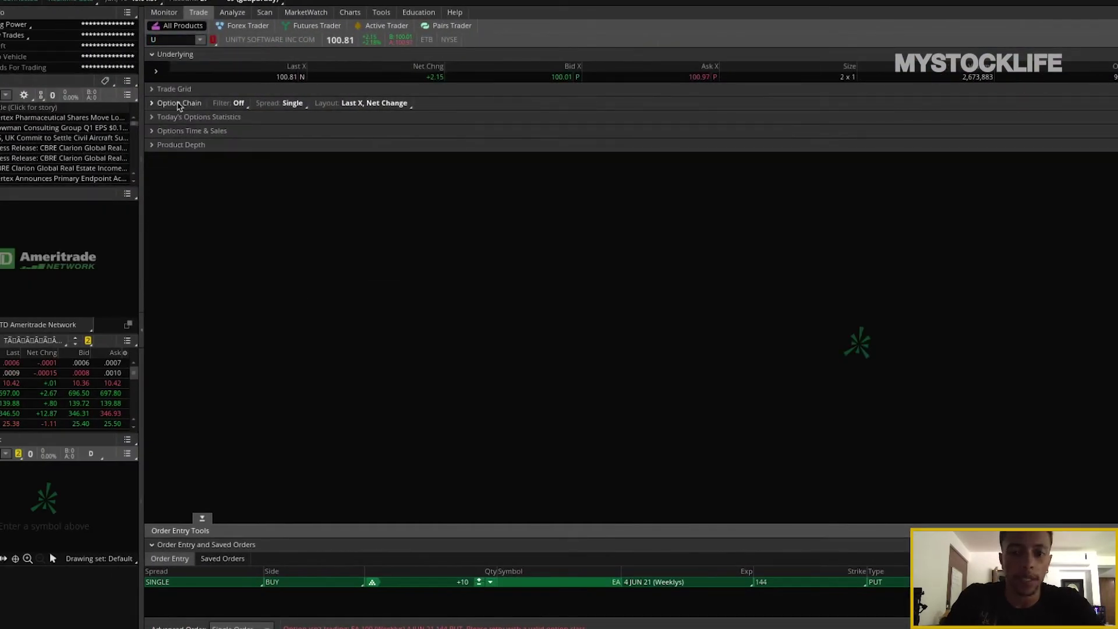
left_click(179, 103)
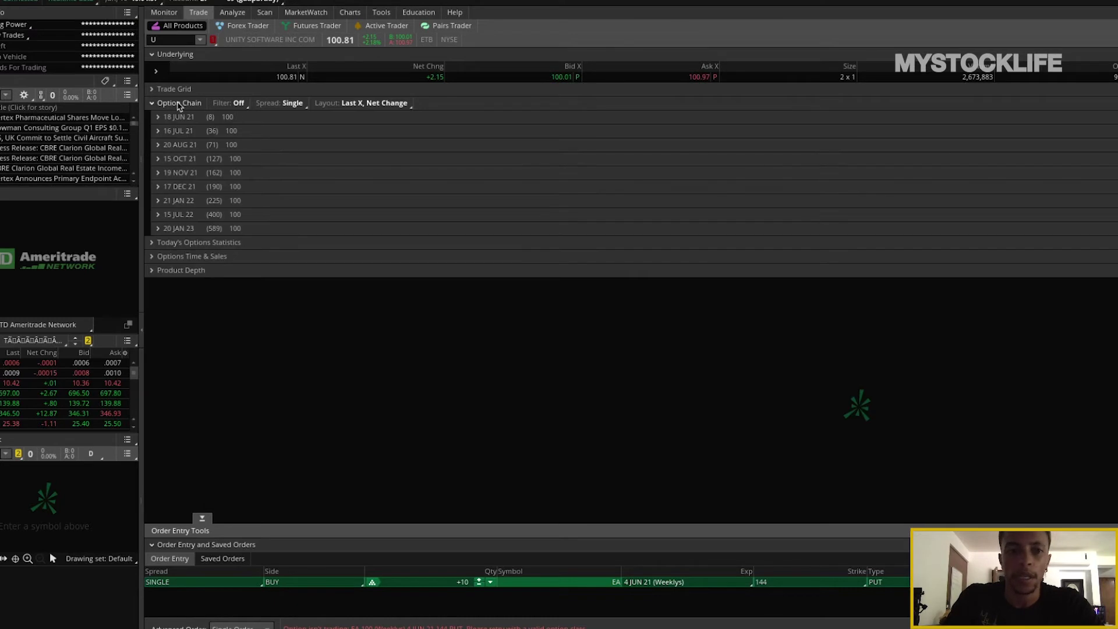
left_click(174, 132)
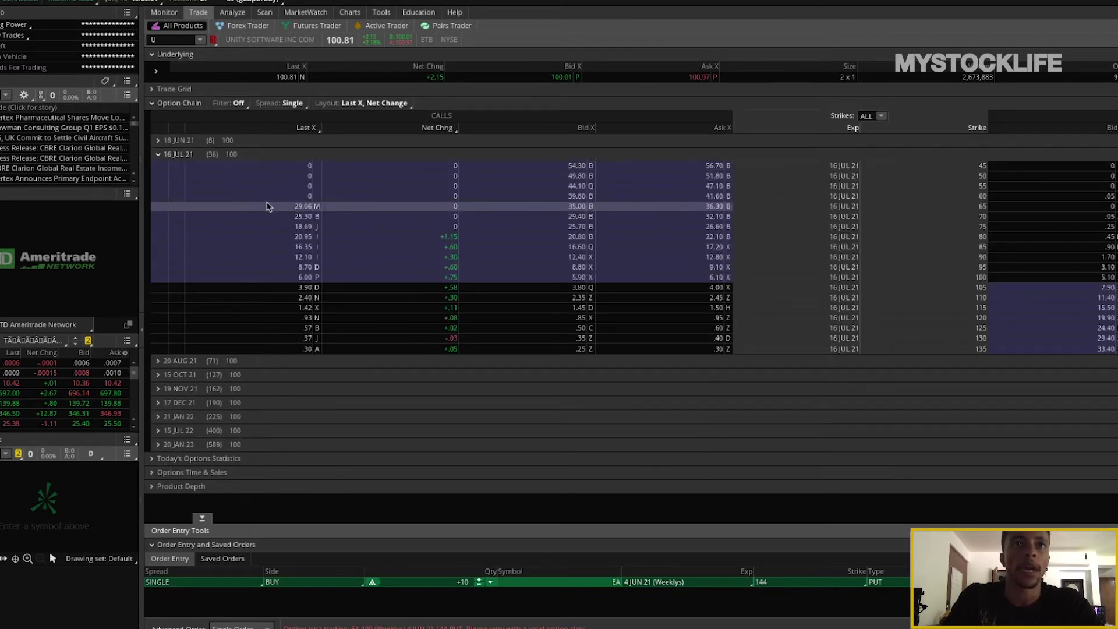
- Set the strike count to ALL and stage the 115 call in Order Entry
left_click(882, 118)
left_click(871, 138)
left_click(884, 119)
left_click(865, 228)
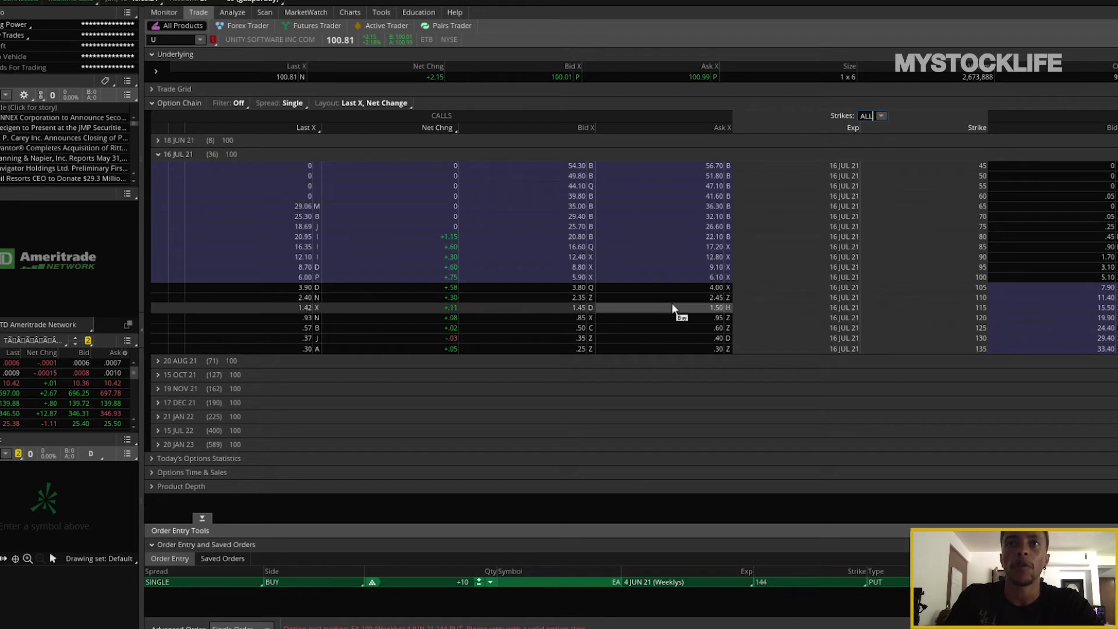
left_click(713, 307)
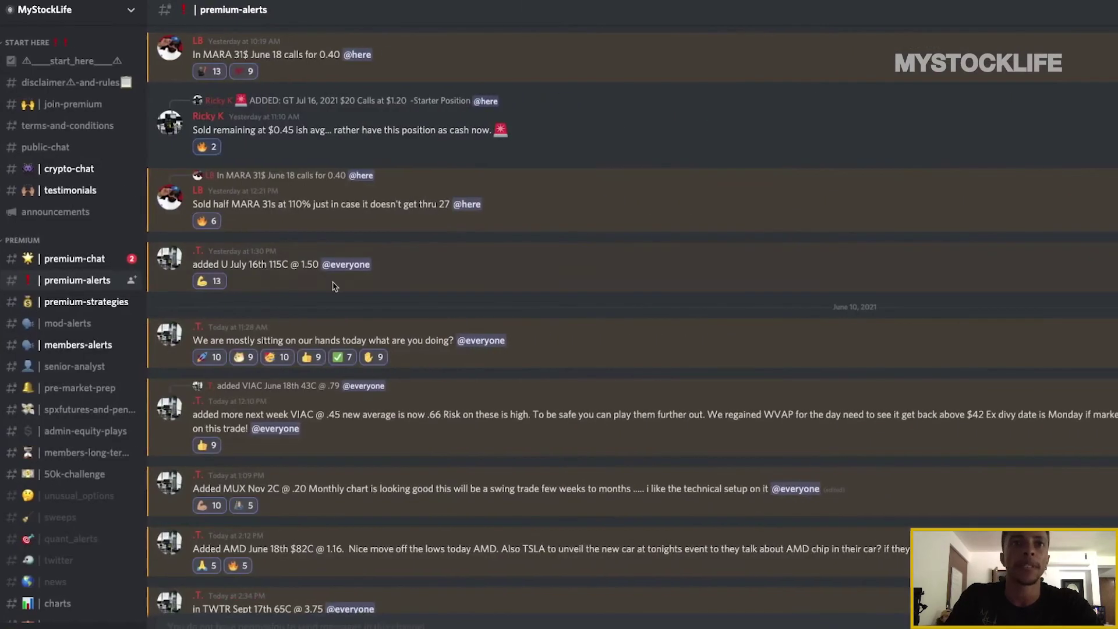
scroll(300, 305, "down", 1)
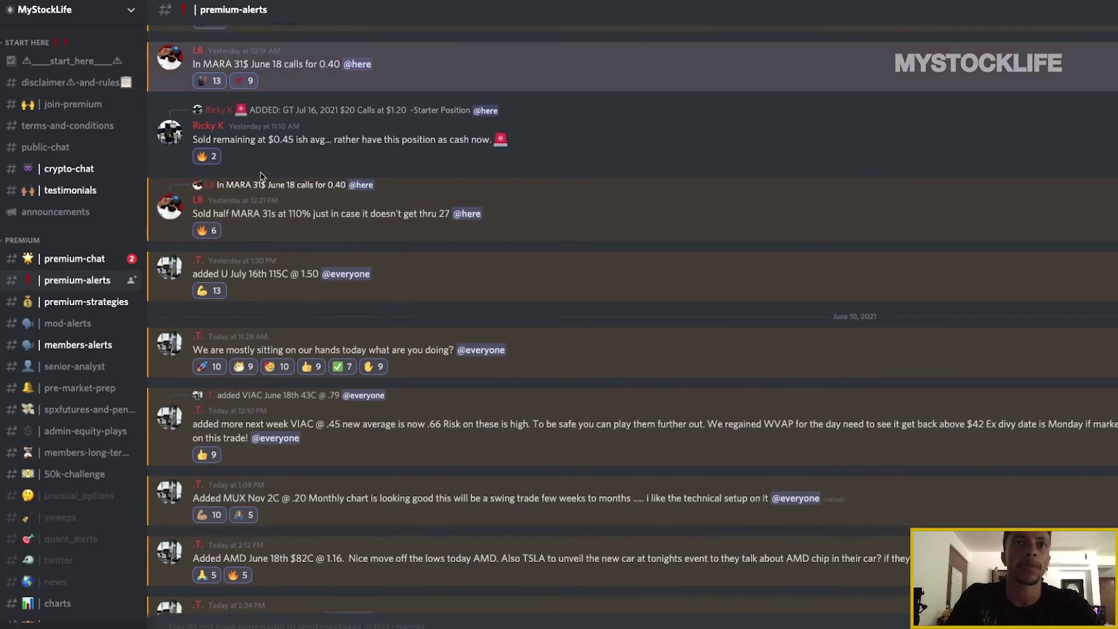
scroll(275, 182, "up", 5)
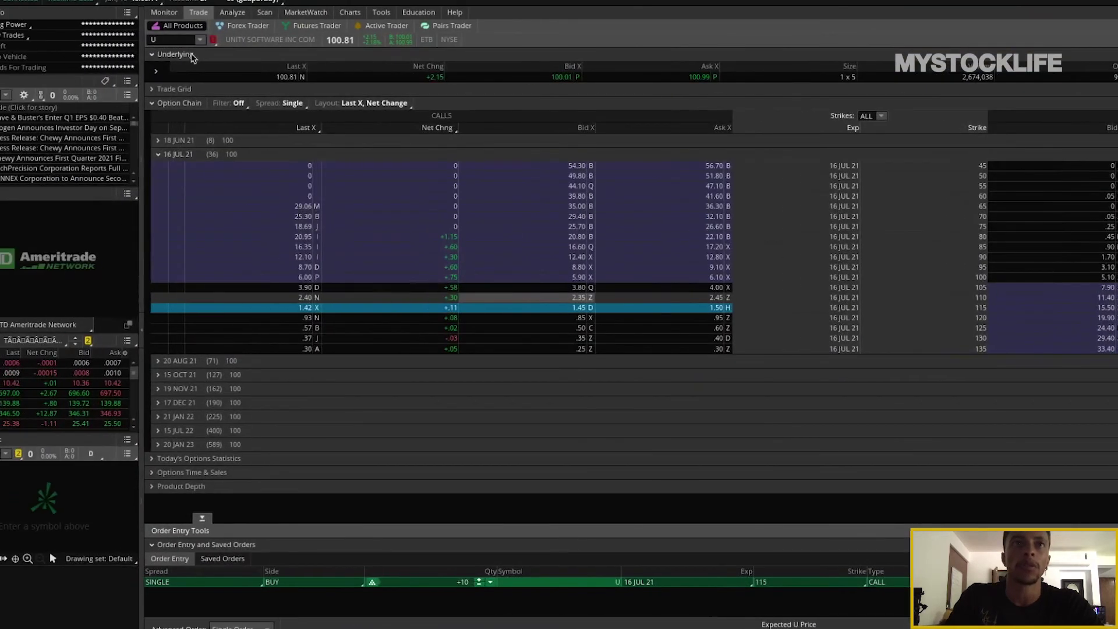
type("MARA")
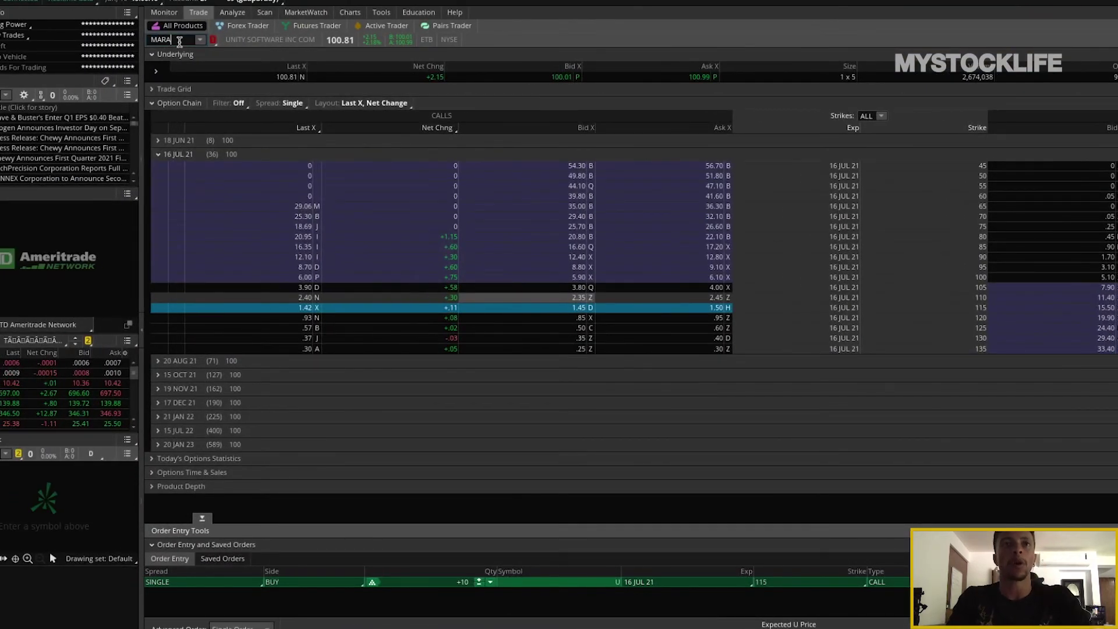
- Load MARA, collapse 16 JUL 21 and expand the 18 JUN 21 expiration
key("Return")
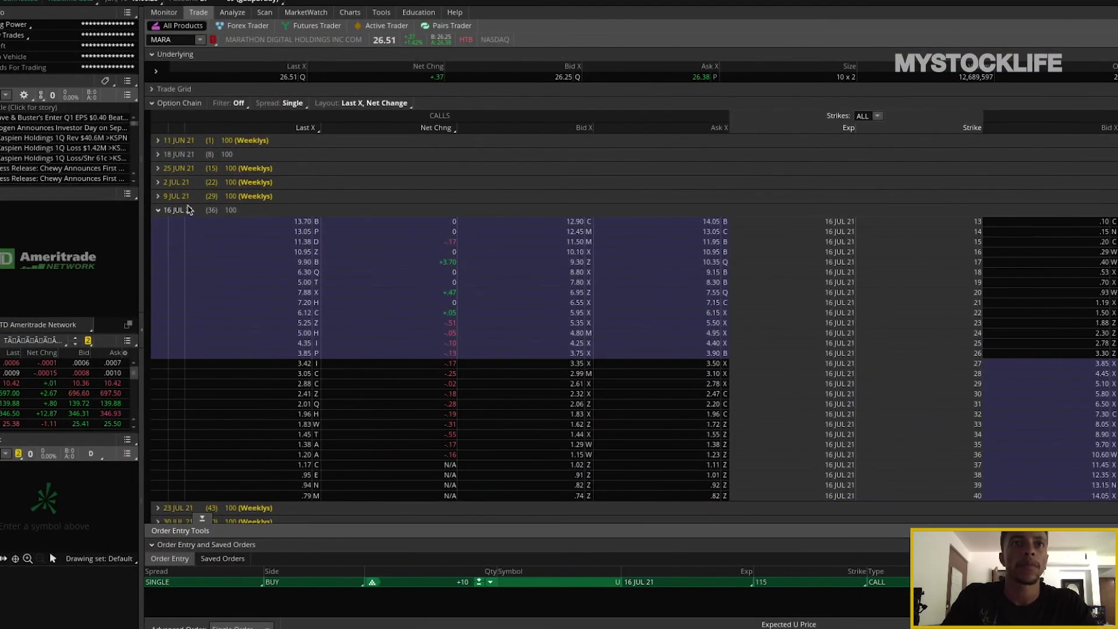
left_click(186, 210)
left_click(189, 150)
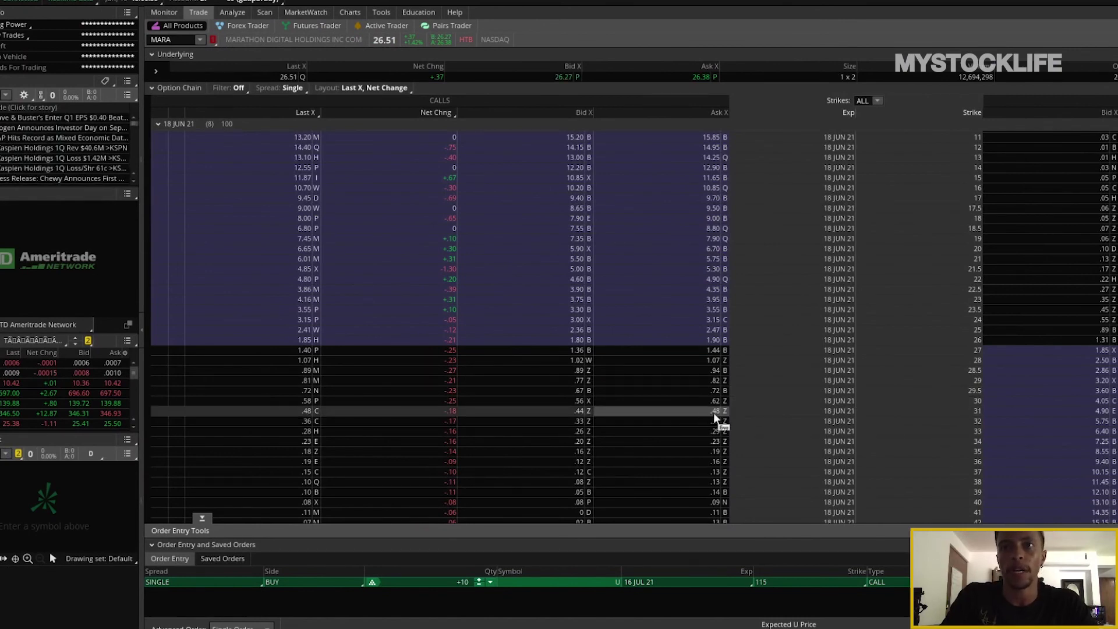
- Stage the MARA 18 JUN 21 31 call, quoted .44 bid and .48 ask
left_click(713, 412)
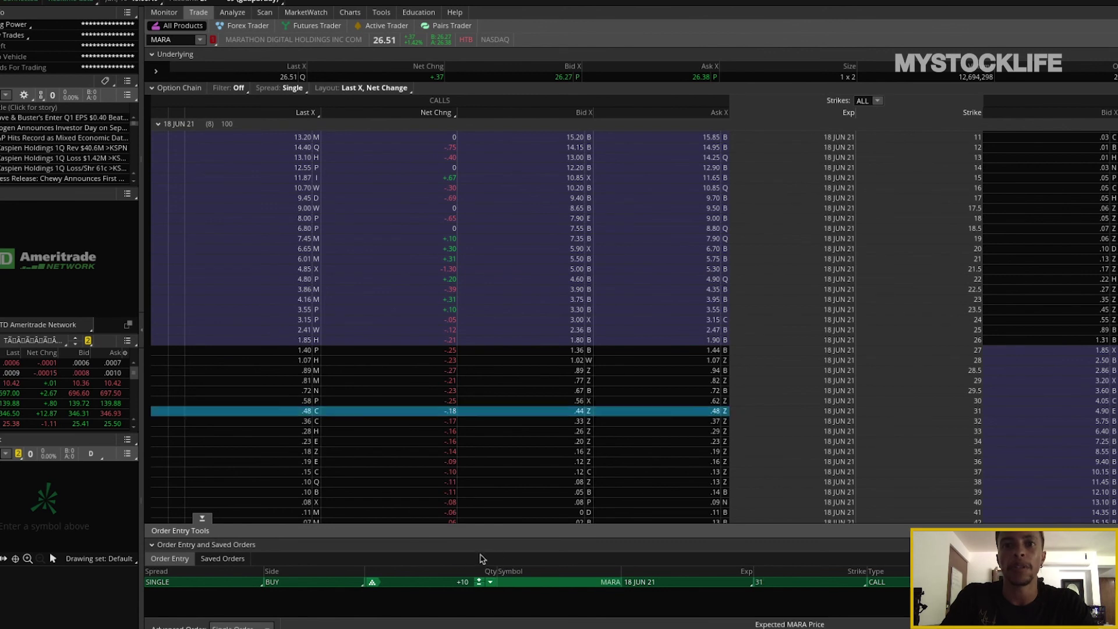